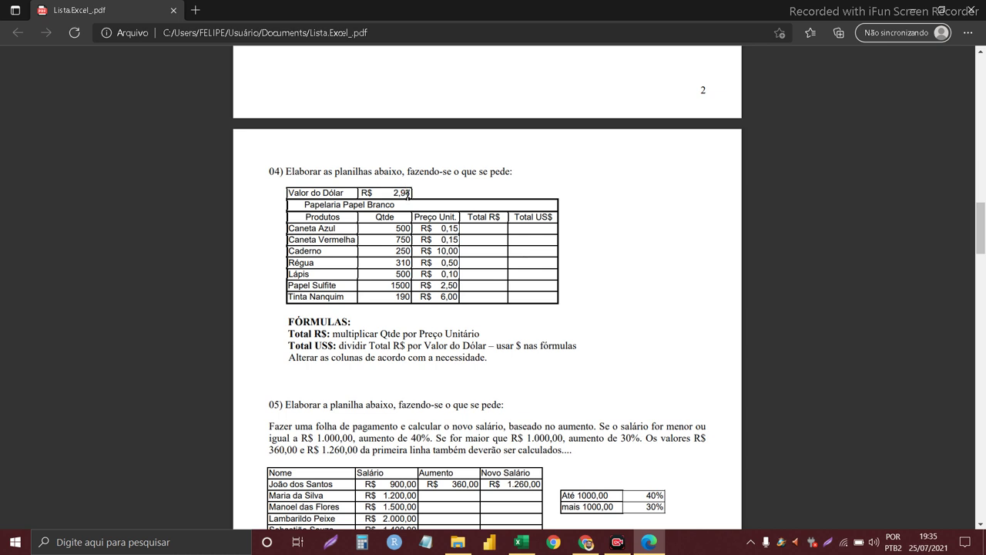
# - Review the Valor do Dólar rate line in the exercise text
pyautogui.doubleClick(408, 194)
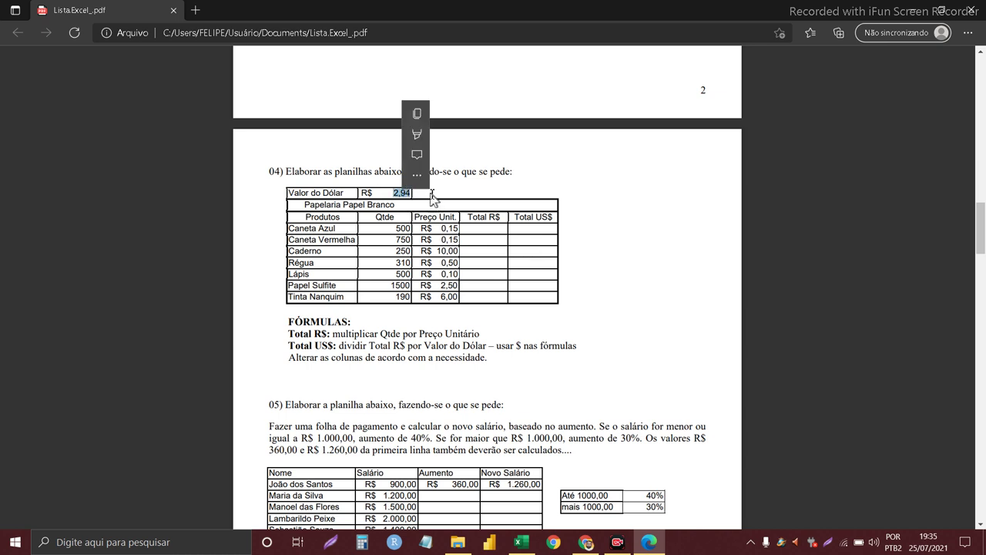
pyautogui.click(423, 196)
pyautogui.tripleClick(403, 193)
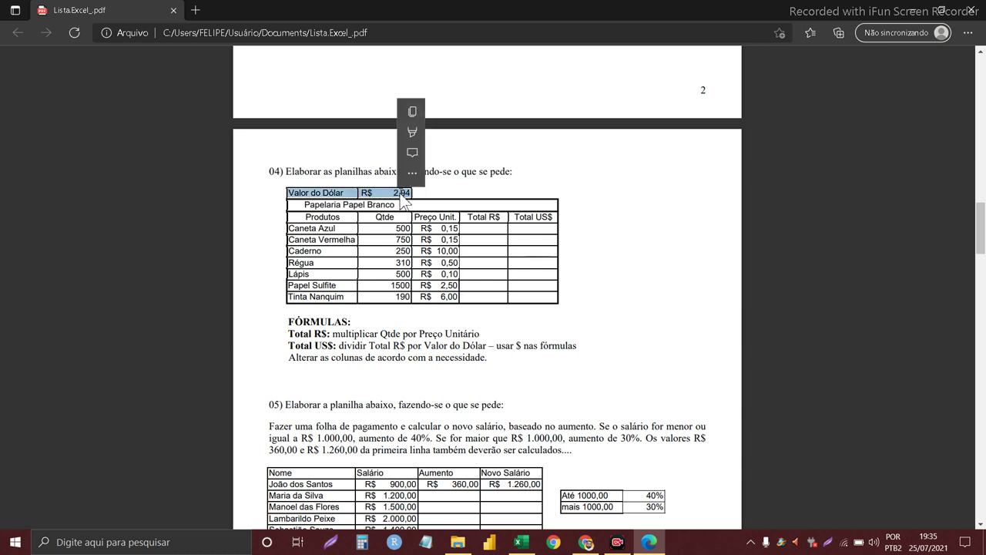
pyautogui.click(339, 202)
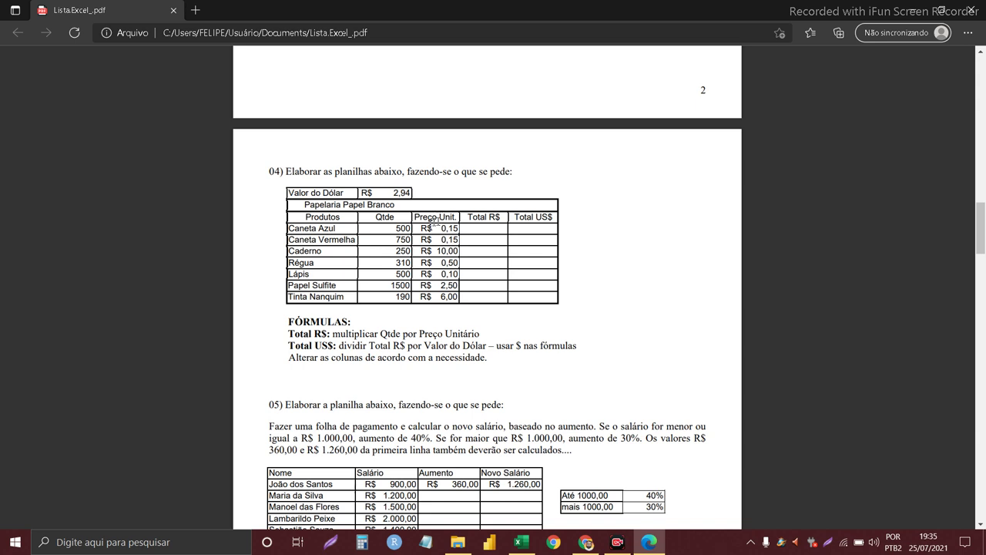
pyautogui.moveTo(424, 229); pyautogui.dragTo(433, 240)
pyautogui.click(481, 248)
pyautogui.click(550, 223)
# - Enter =C72*D72 as Caneta Azul's Total R$, giving R$ 75,00
pyautogui.click(521, 542)
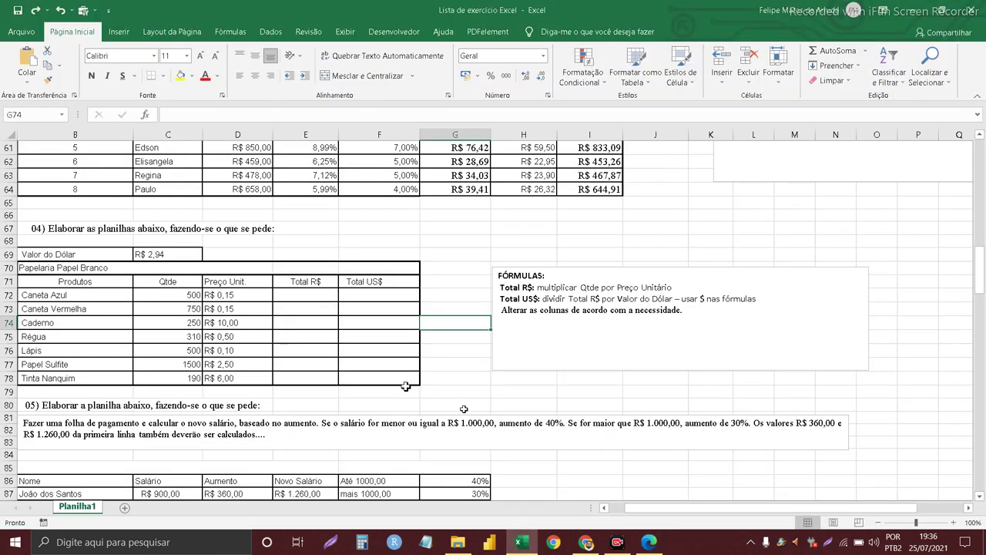
pyautogui.click(326, 283)
pyautogui.click(320, 300)
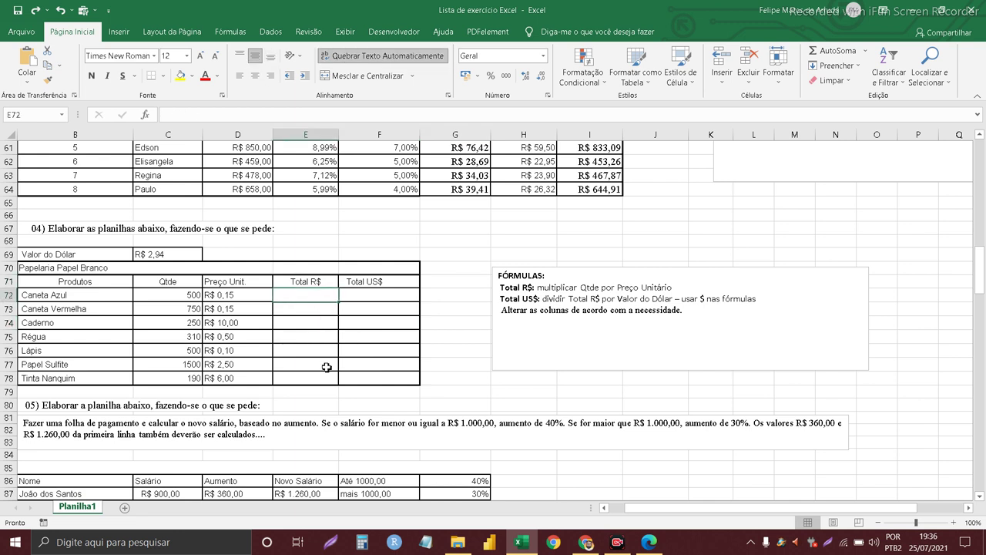
pyautogui.write('=')
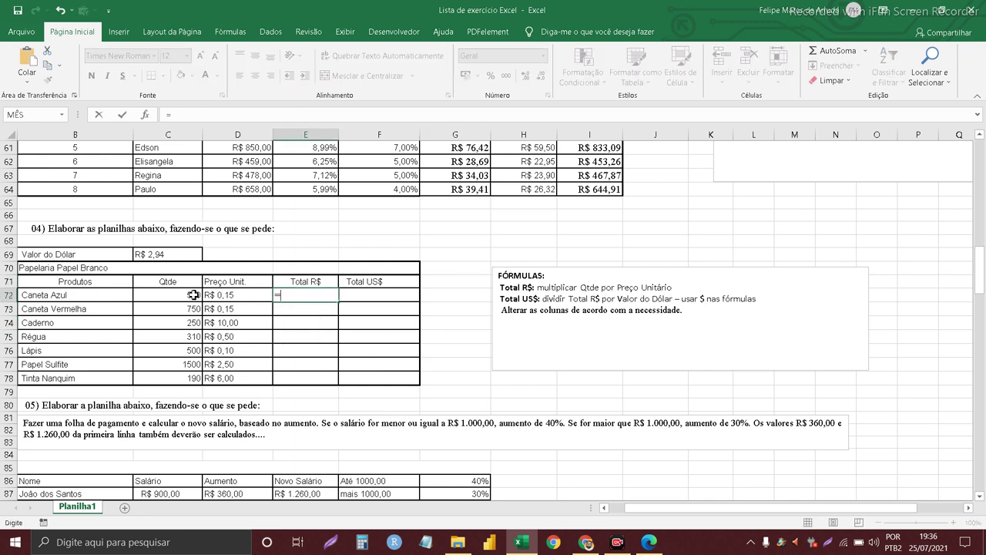
pyautogui.click(191, 295)
pyautogui.write('*')
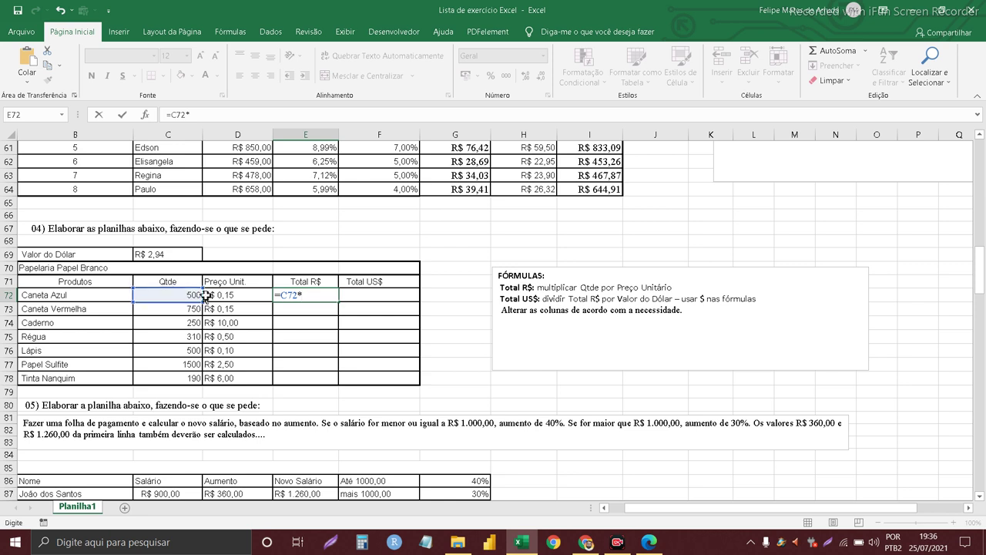
pyautogui.click(209, 295)
pyautogui.press('Return')
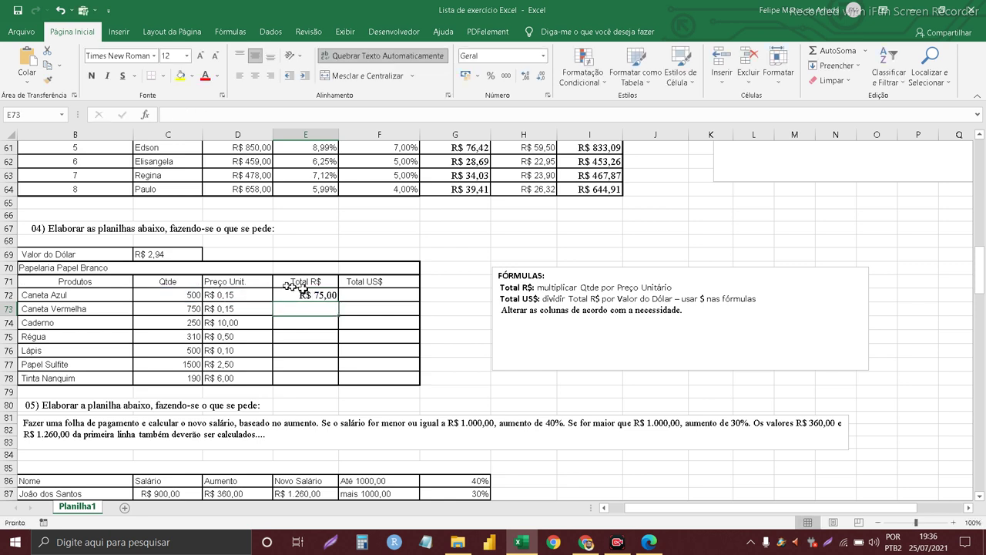
# - Recheck and reconfirm the Caneta Azul Total R$ formula
pyautogui.click(318, 296)
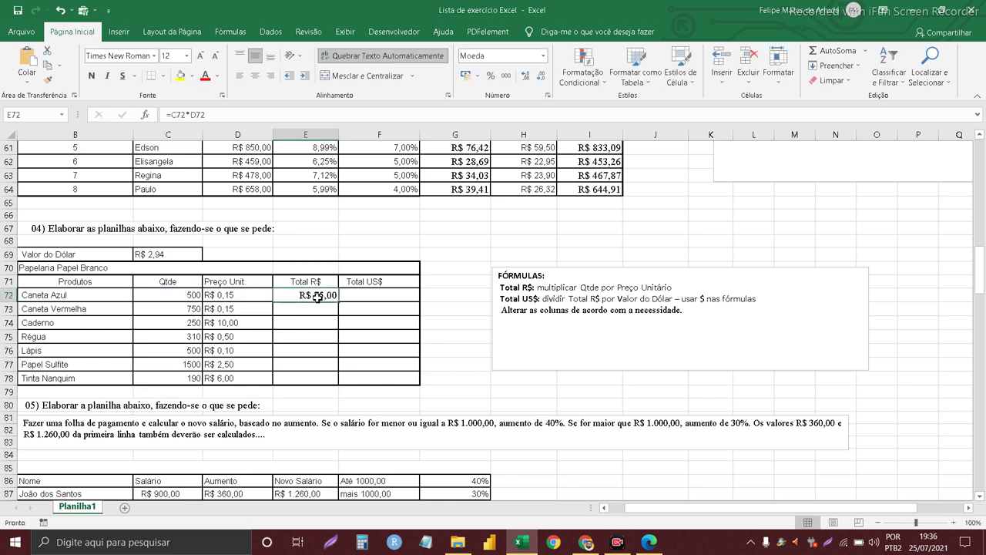
pyautogui.click(65, 297)
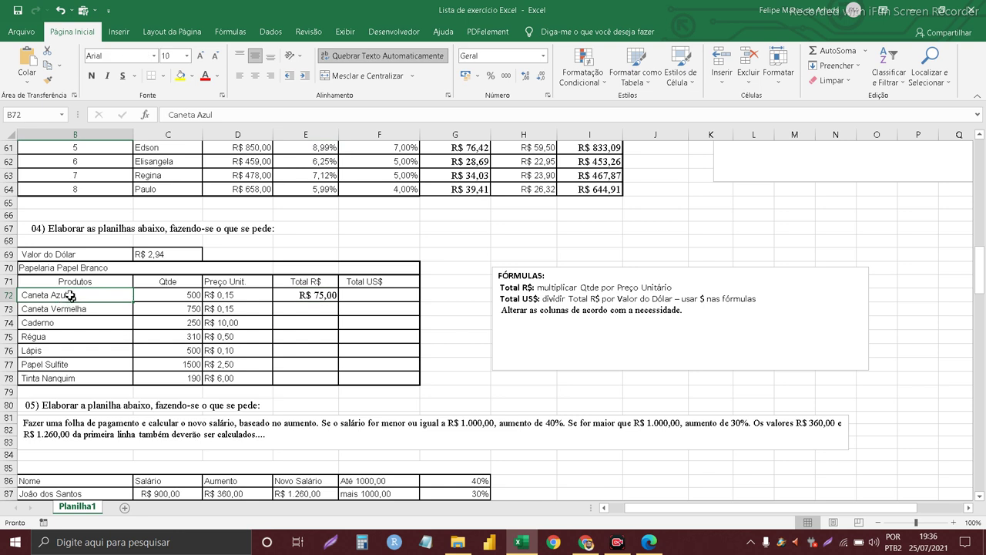
pyautogui.doubleClick(310, 297)
pyautogui.press('Return')
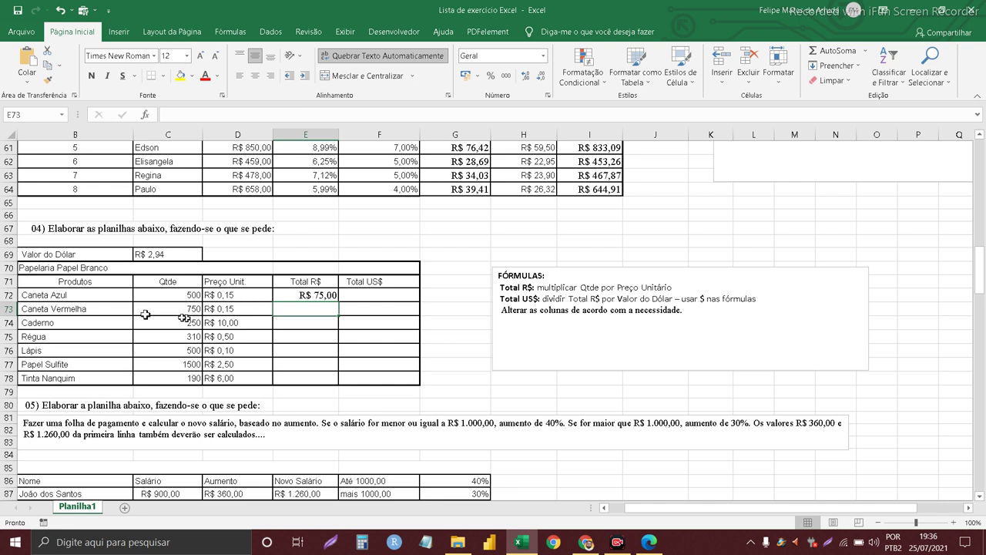
# - Fill the Total R$ formula down through Tinta Nanquim (R$ 1.140,00)
pyautogui.click(327, 297)
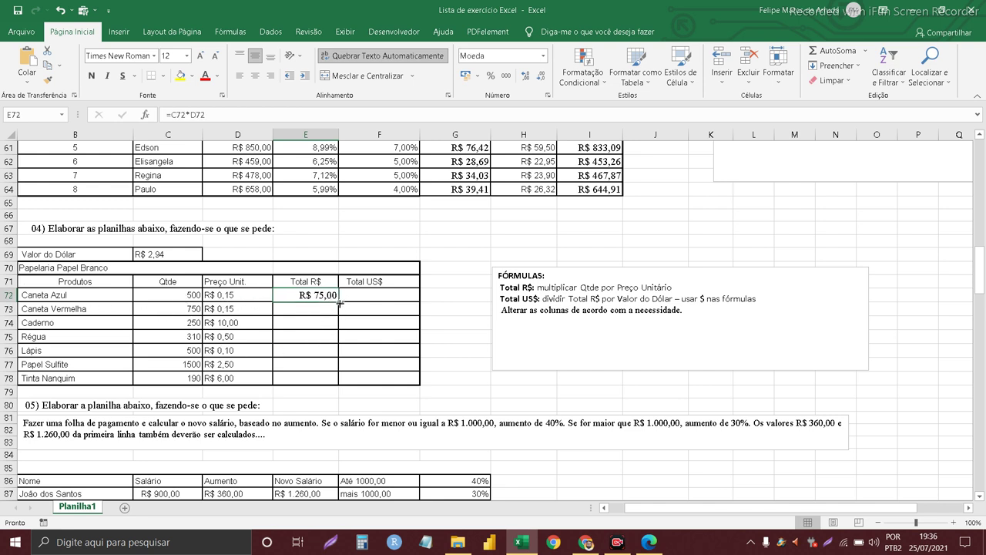
pyautogui.moveTo(337, 302); pyautogui.dragTo(332, 377)
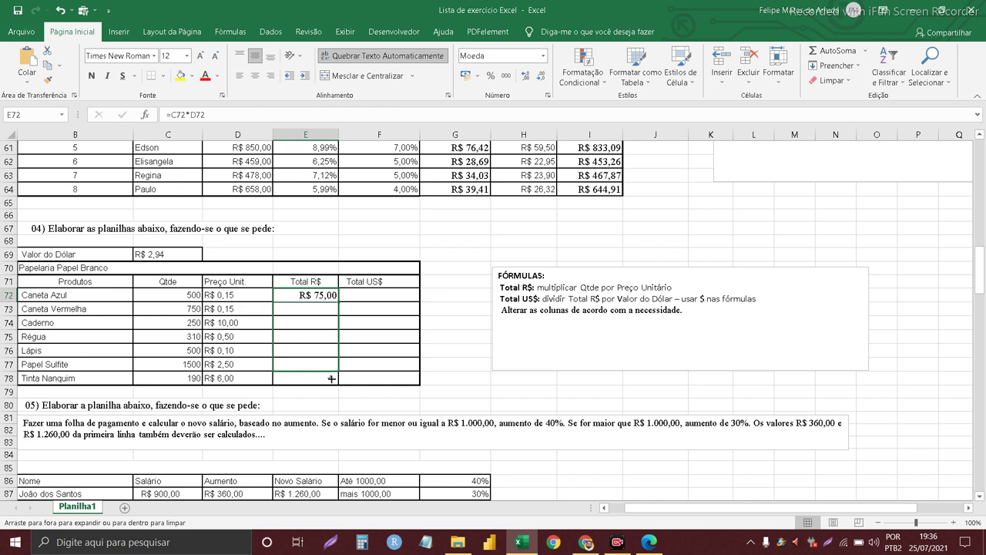
pyautogui.moveTo(332, 379); pyautogui.dragTo(331, 384)
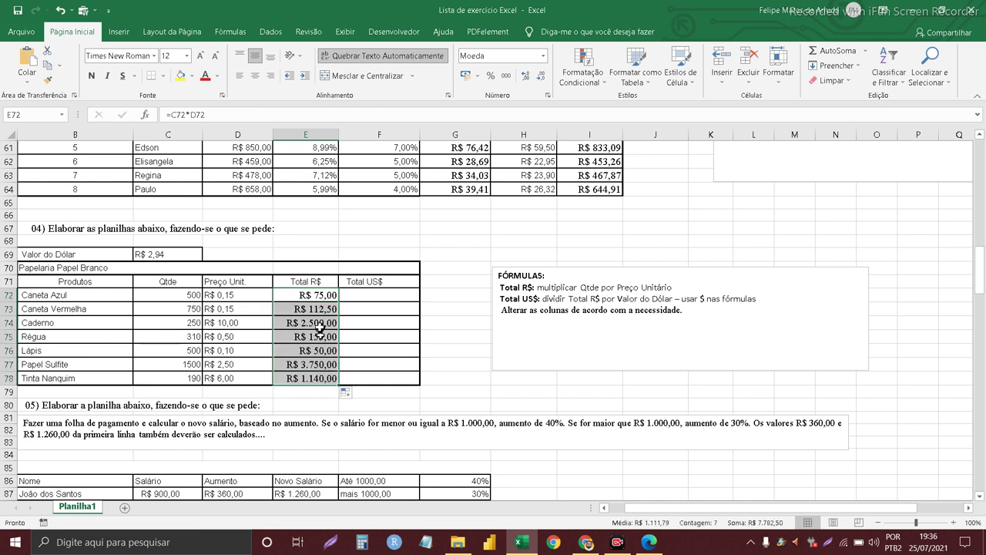
# - Verify the Papel Sulfite total against its unit price and quantity
pyautogui.click(321, 323)
pyautogui.click(308, 367)
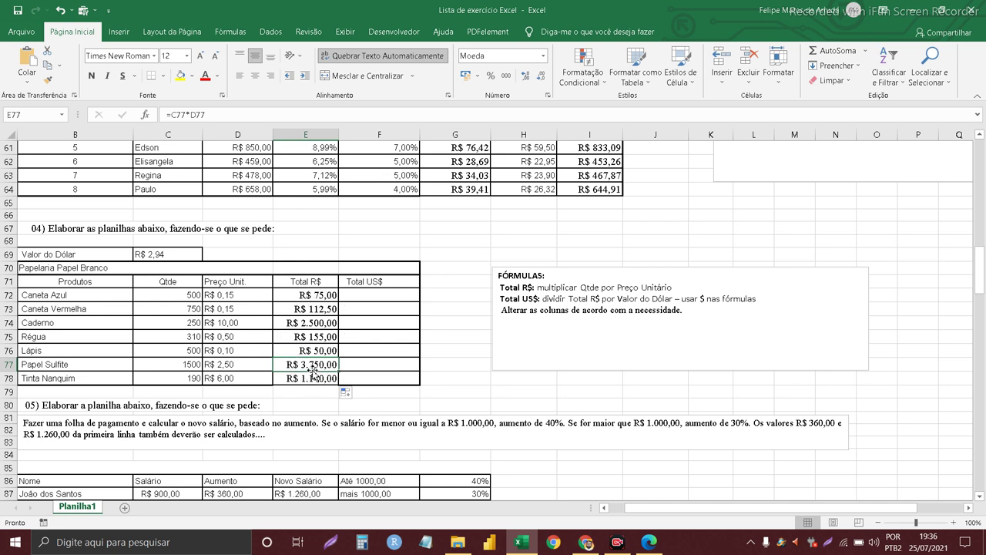
pyautogui.click(64, 362)
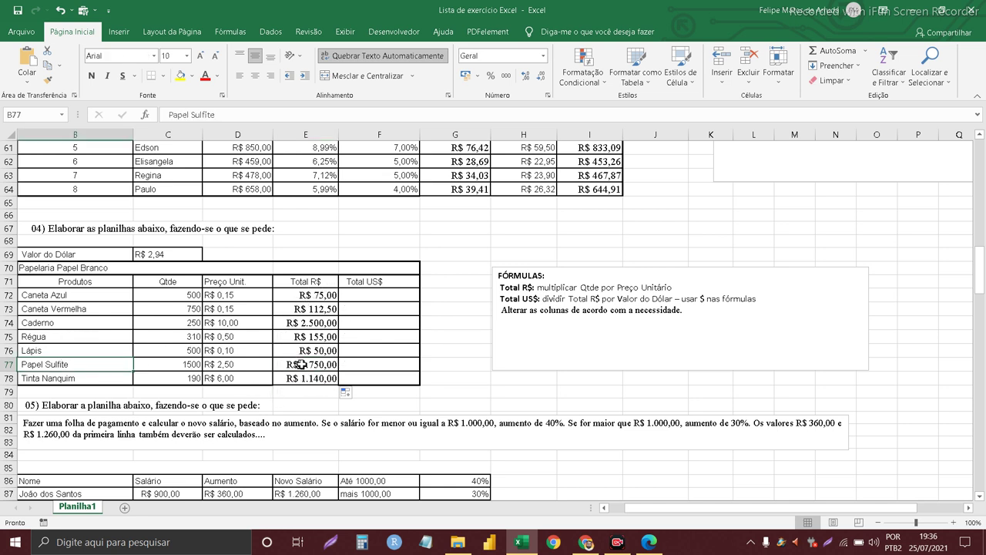
pyautogui.click(303, 364)
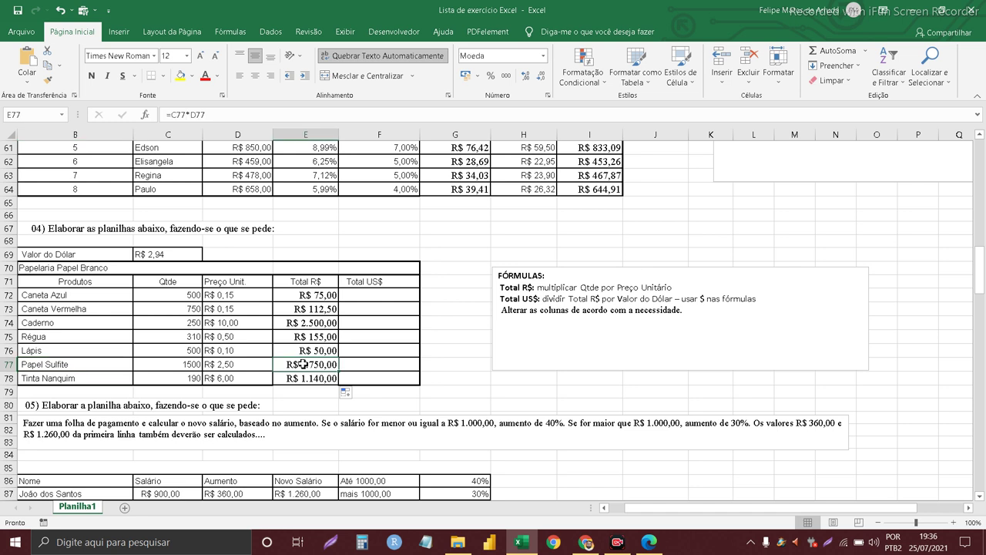
pyautogui.click(249, 365)
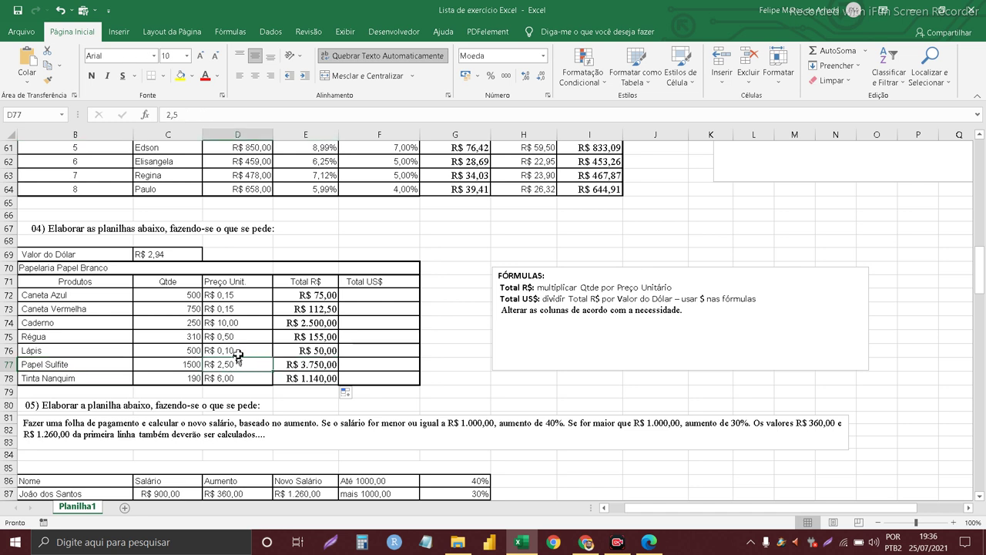
pyautogui.click(162, 363)
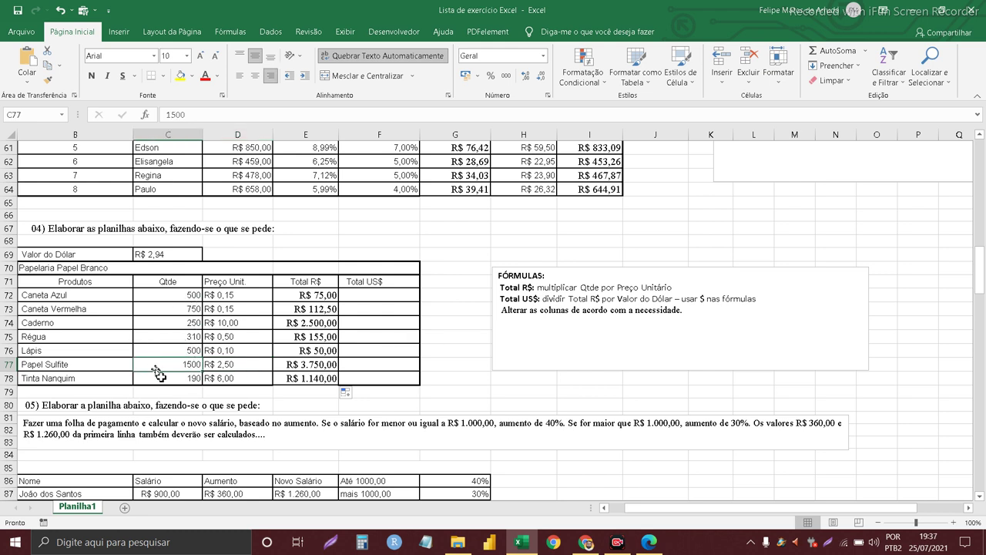
# - Enter =E72/$C$69 as Caneta Azul's Total US$, locking the dollar rate cell
pyautogui.click(355, 296)
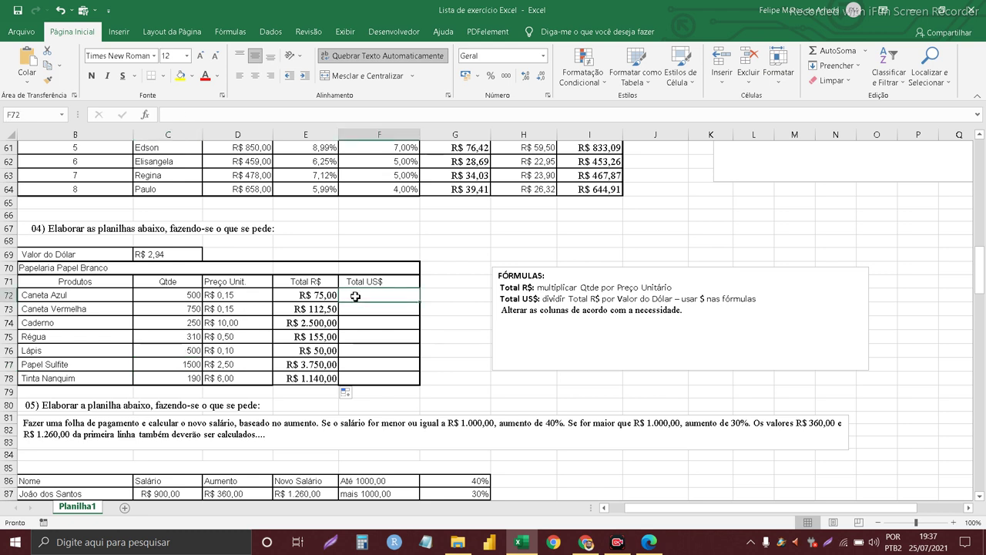
pyautogui.write('=')
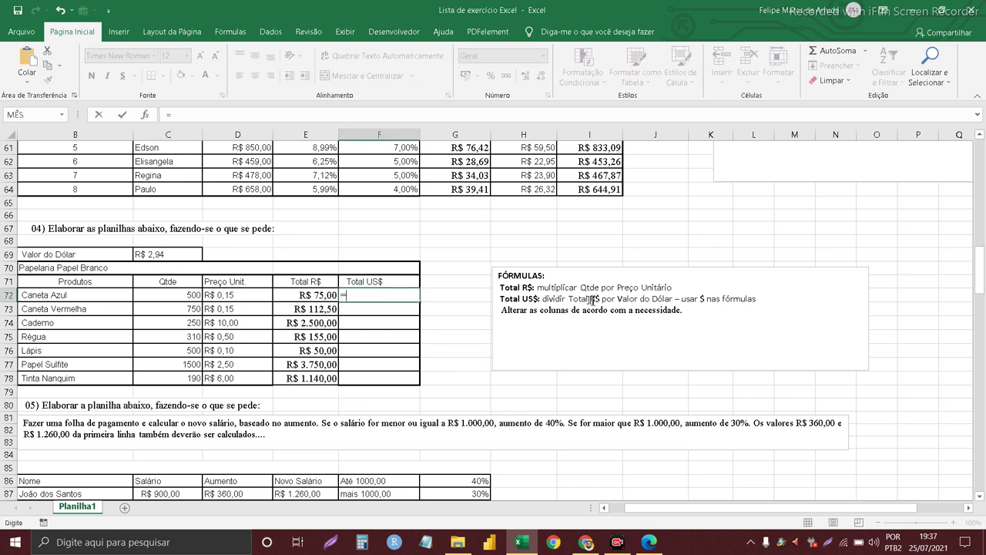
pyautogui.click(313, 299)
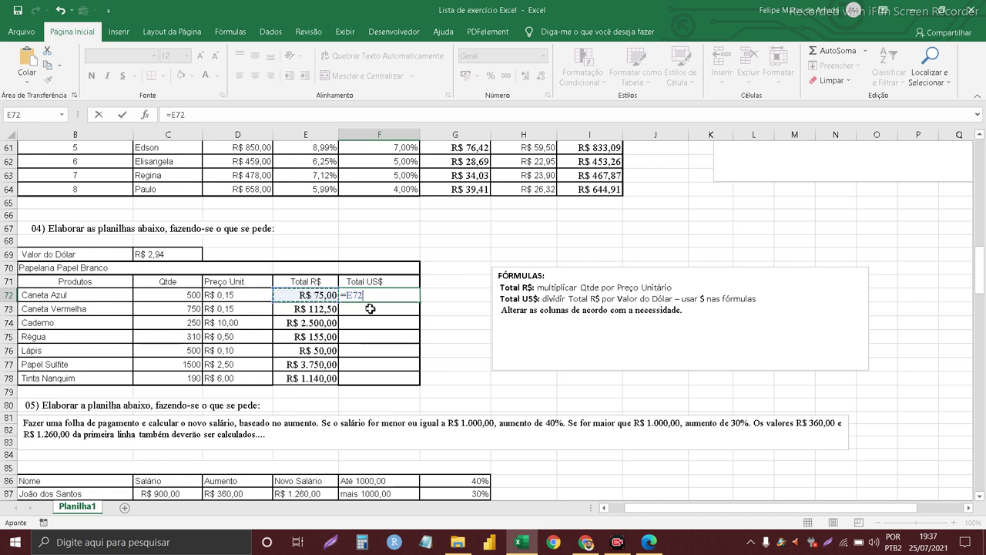
pyautogui.write('/')
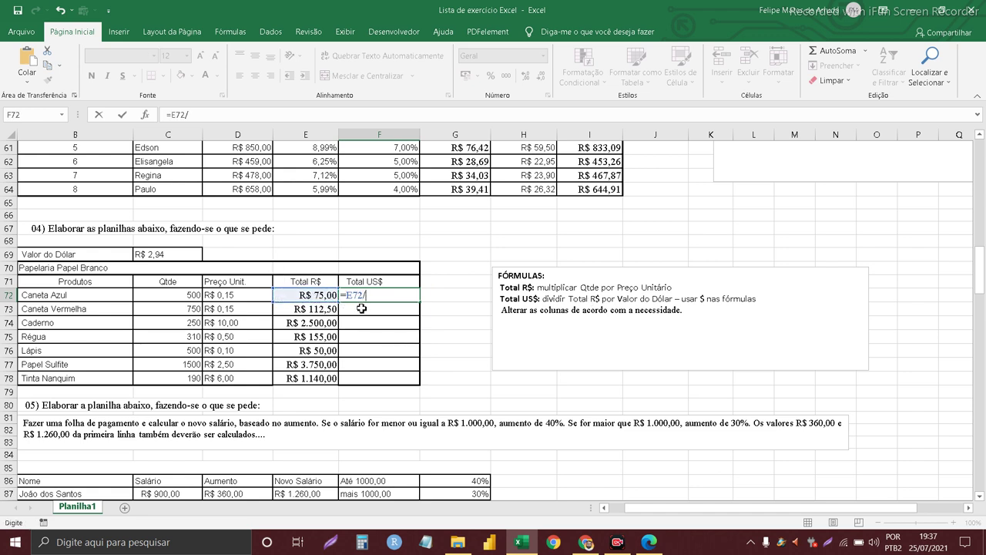
pyautogui.click(157, 257)
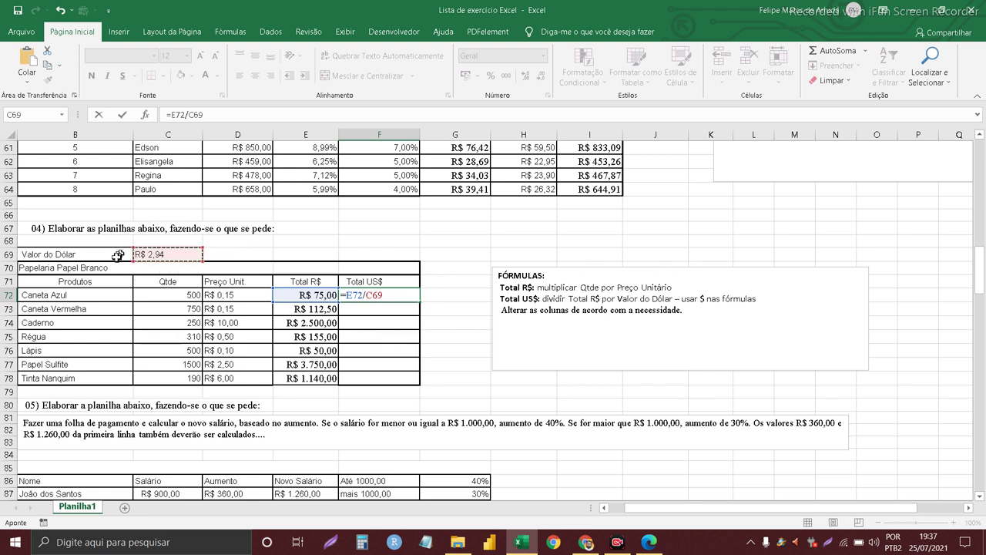
pyautogui.press('F2')
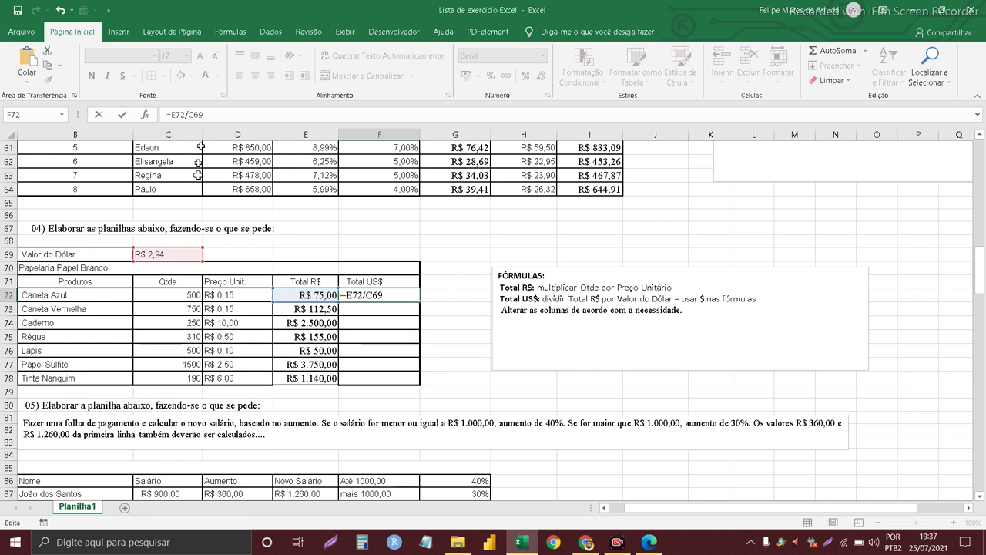
pyautogui.press('F4')
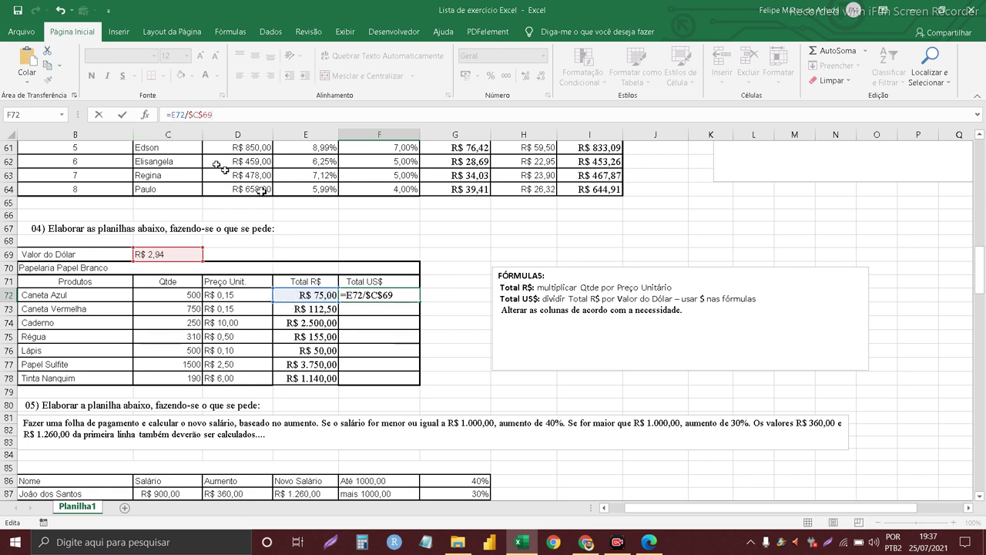
pyautogui.press('Return')
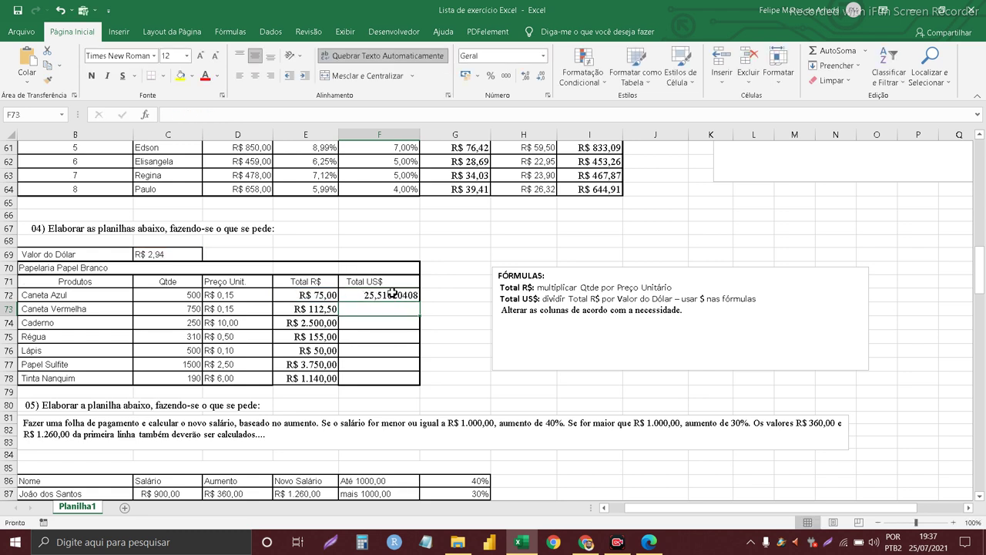
# - Fill Total US$ down to F78 and format F72:F78 as $ Inglês (Estados Unidos) accounting
pyautogui.click(392, 293)
pyautogui.moveTo(422, 304); pyautogui.dragTo(415, 380)
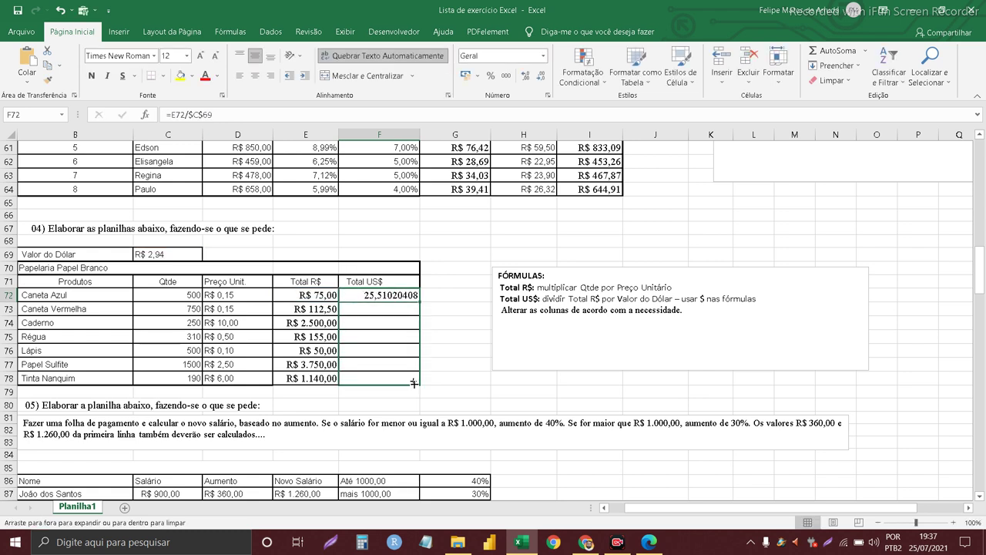
pyautogui.click(390, 296)
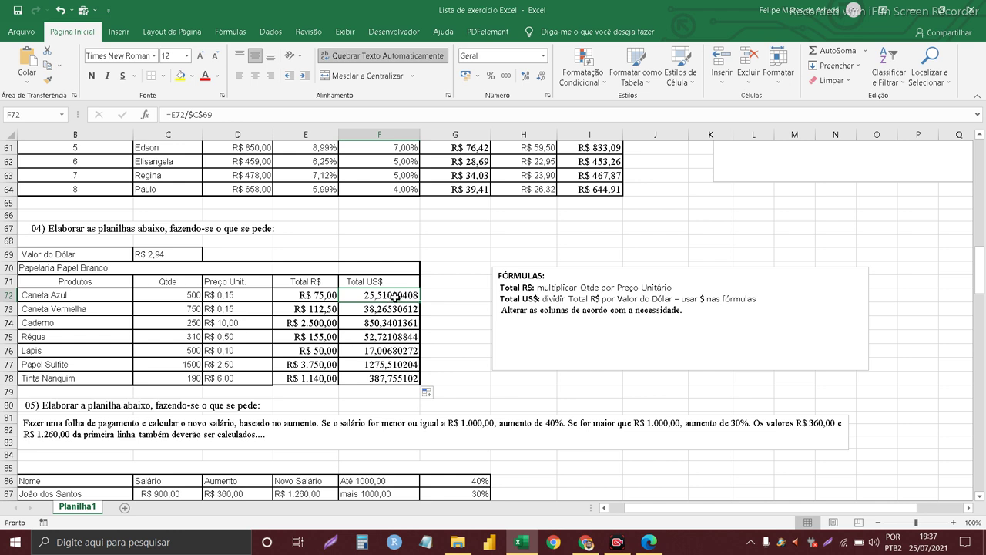
pyautogui.moveTo(392, 295); pyautogui.dragTo(380, 377)
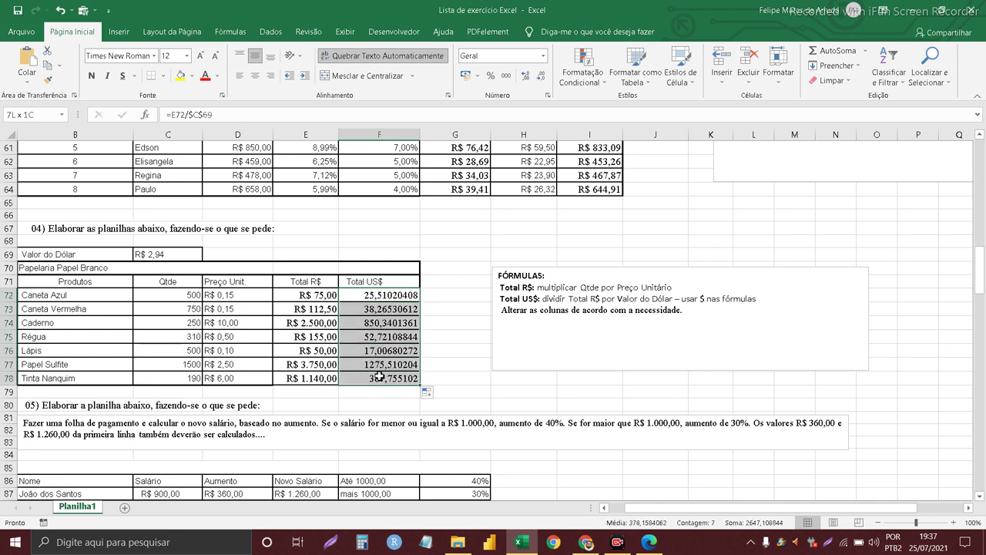
pyautogui.click(477, 76)
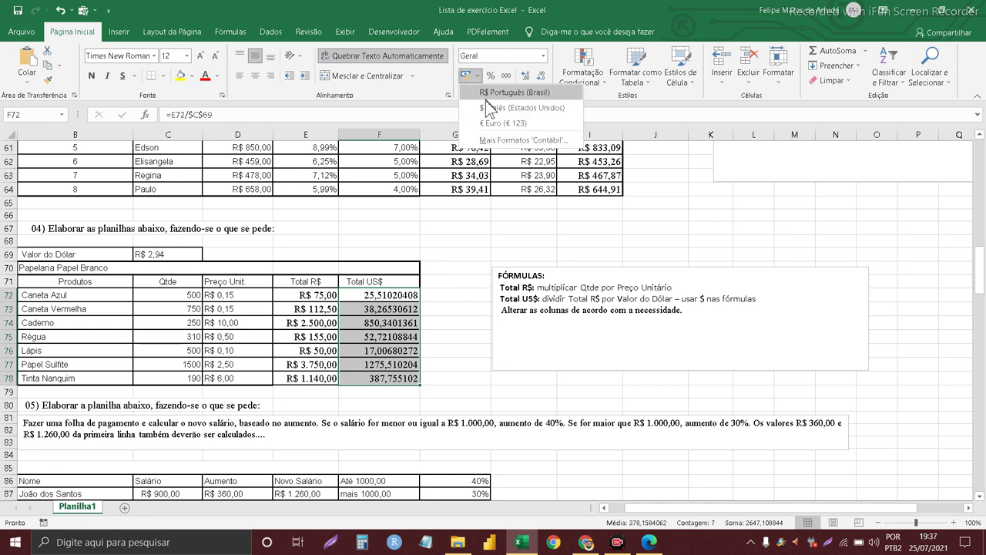
pyautogui.click(491, 109)
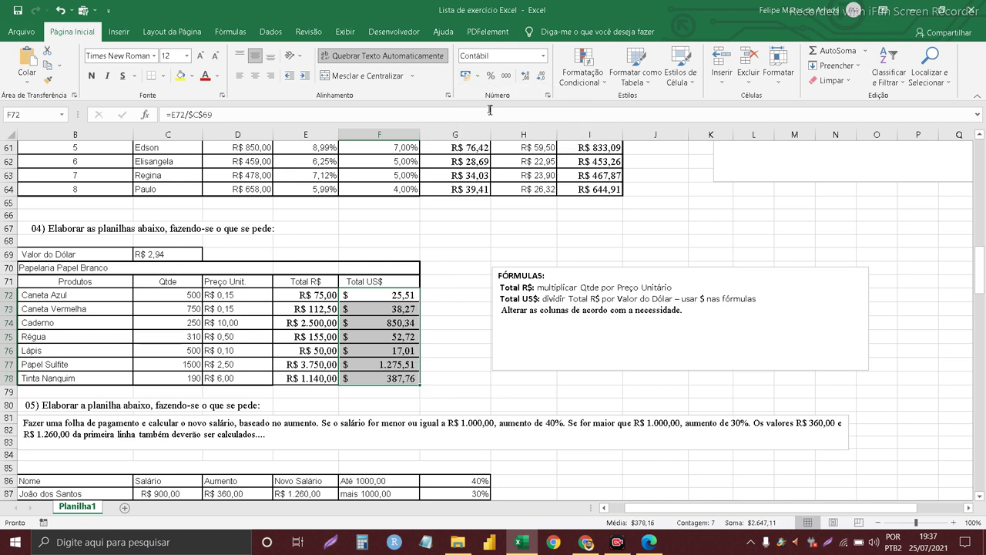
pyautogui.click(467, 283)
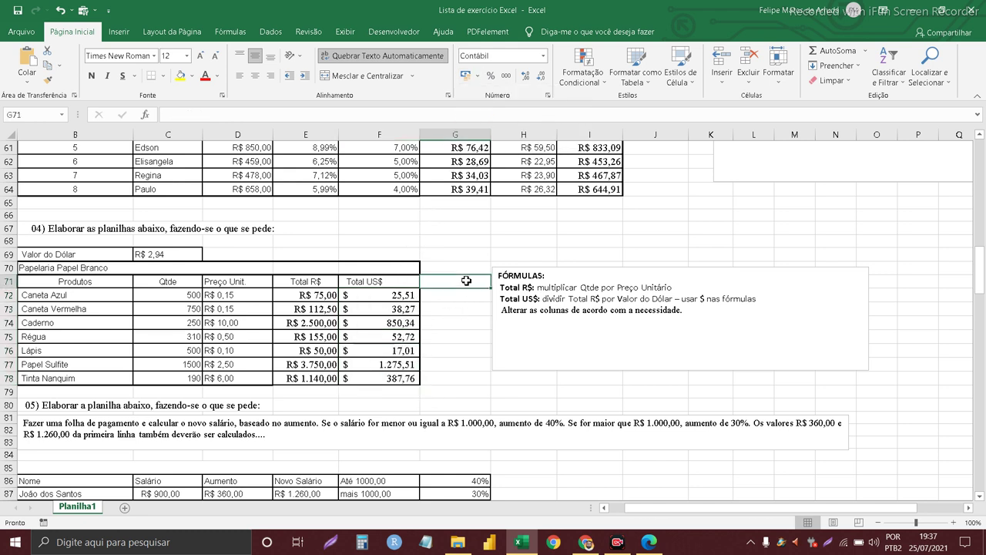
pyautogui.click(467, 265)
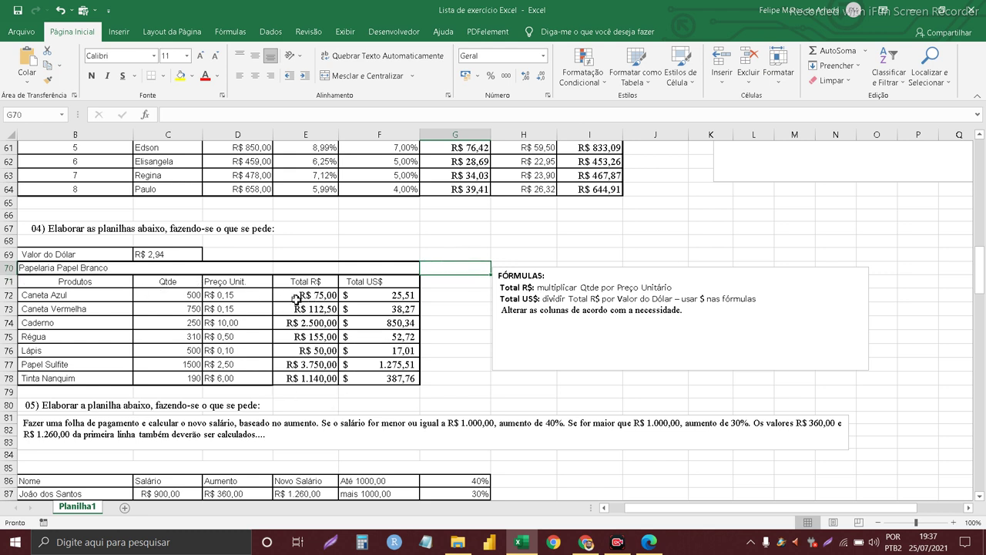
pyautogui.moveTo(288, 298); pyautogui.dragTo(289, 374)
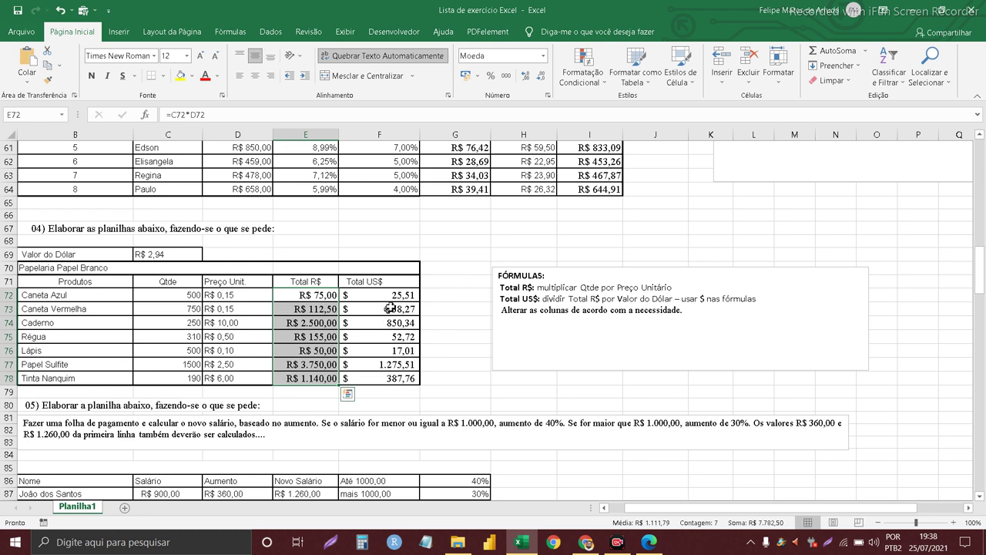
pyautogui.moveTo(385, 295); pyautogui.dragTo(383, 378)
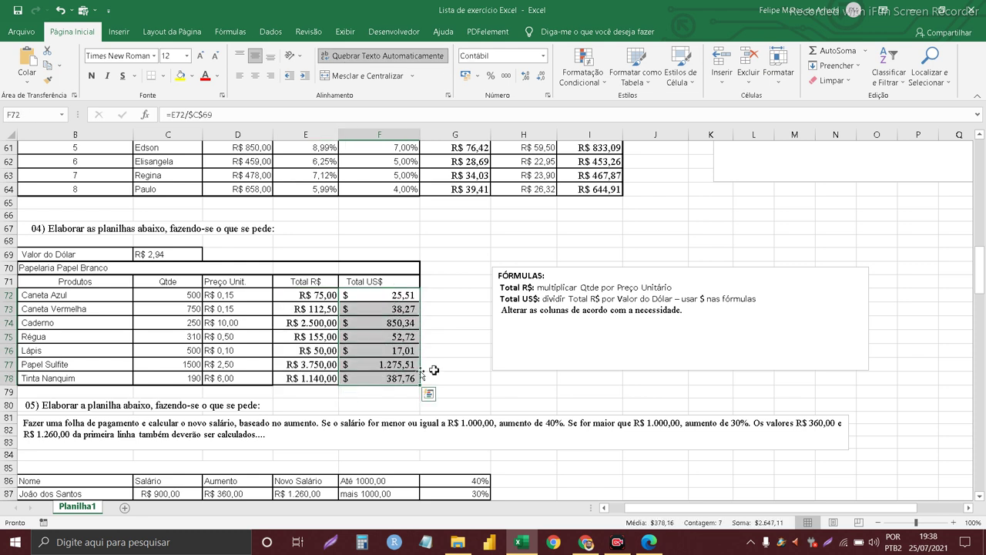
pyautogui.click(448, 309)
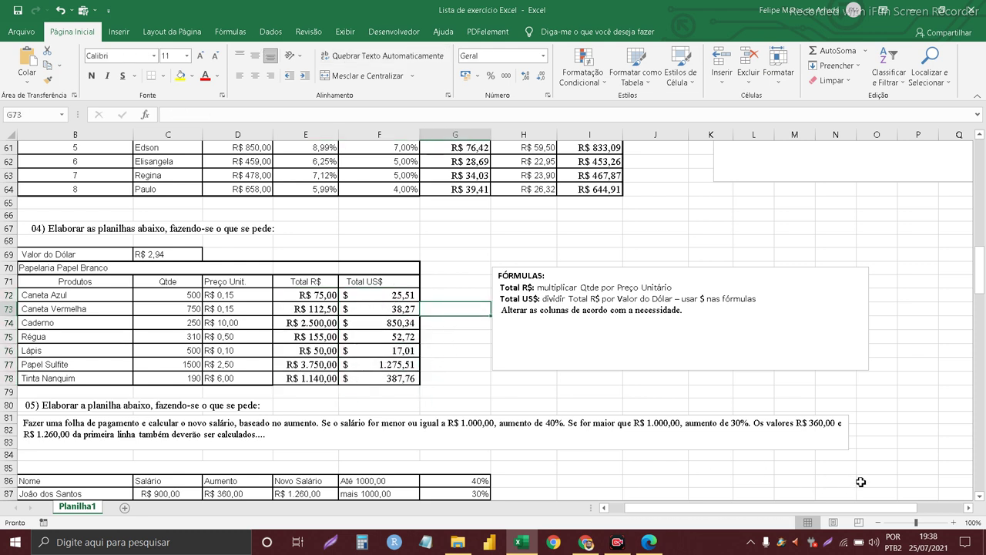